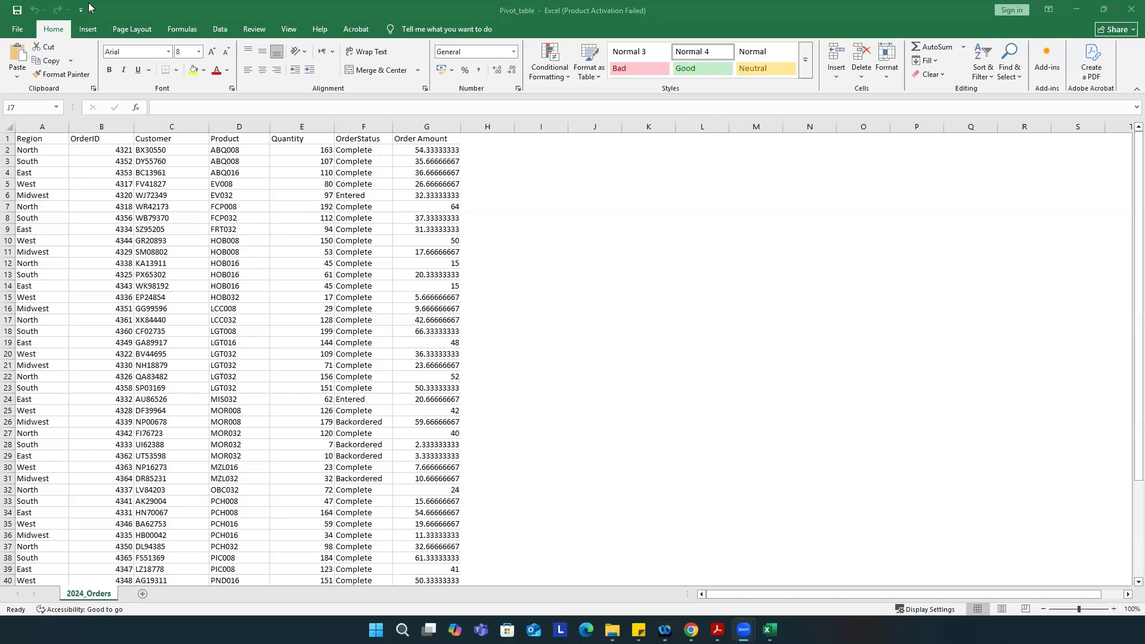
Step: Create a PivotTable on a new worksheet from the range A1:G51 of the 2024_Orders sheet
{"action": "left_click", "coordinate": [88, 30]}
{"action": "left_click", "coordinate": [20, 55]}
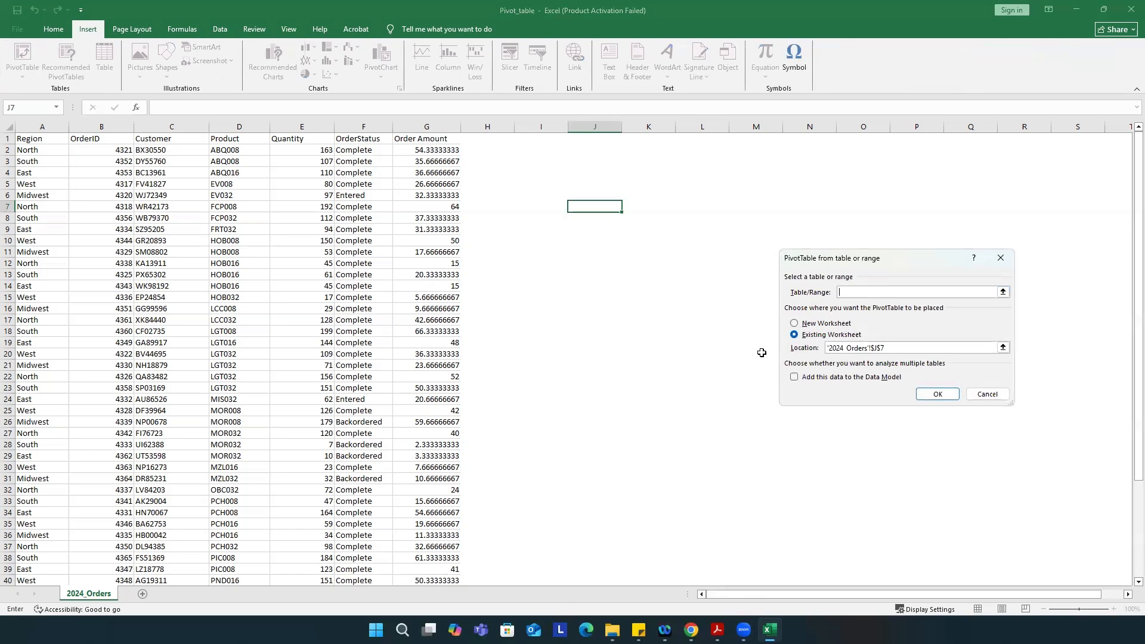
{"action": "left_click_drag", "start_coordinate": [36, 138], "coordinate": [437, 566]}
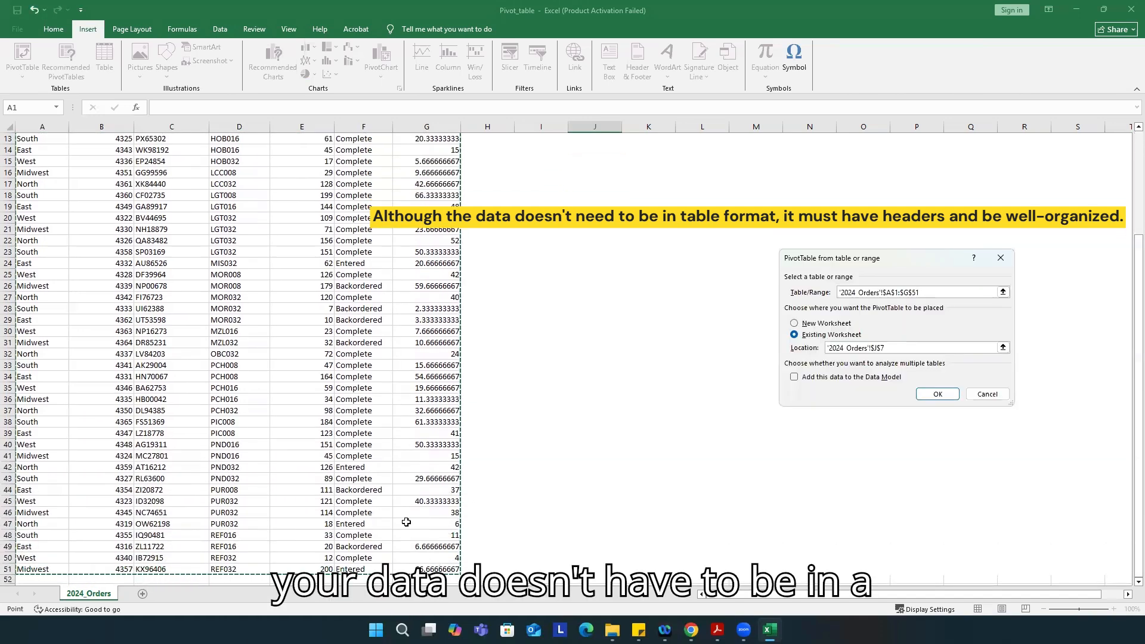
{"action": "scroll", "coordinate": [596, 209], "scroll_direction": "up", "scroll_amount": 1}
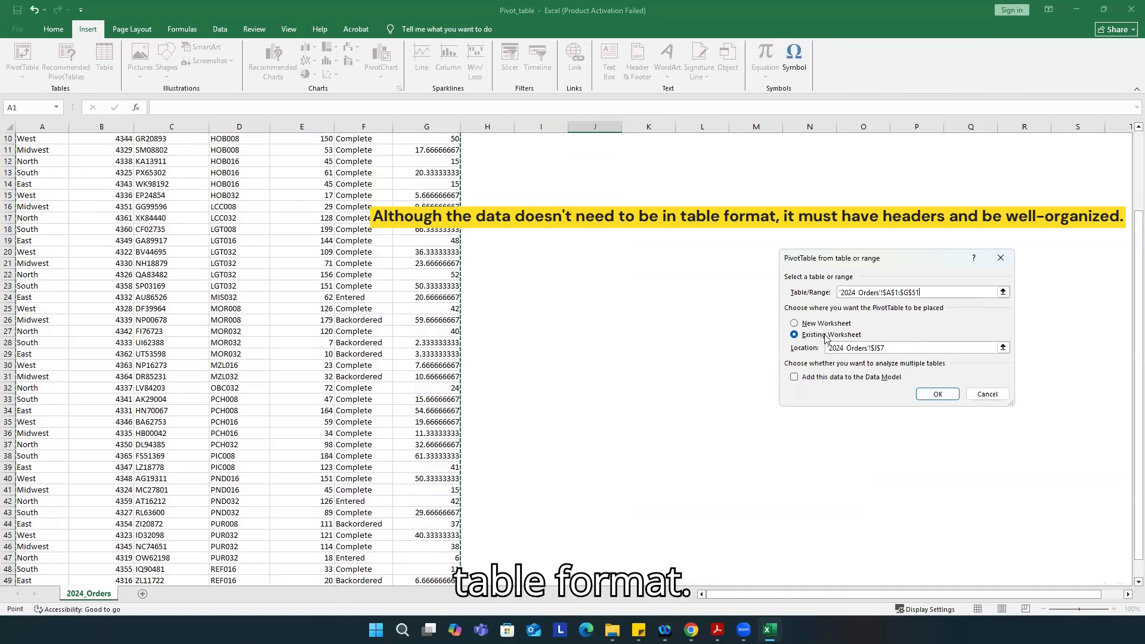
{"action": "left_click", "coordinate": [794, 323]}
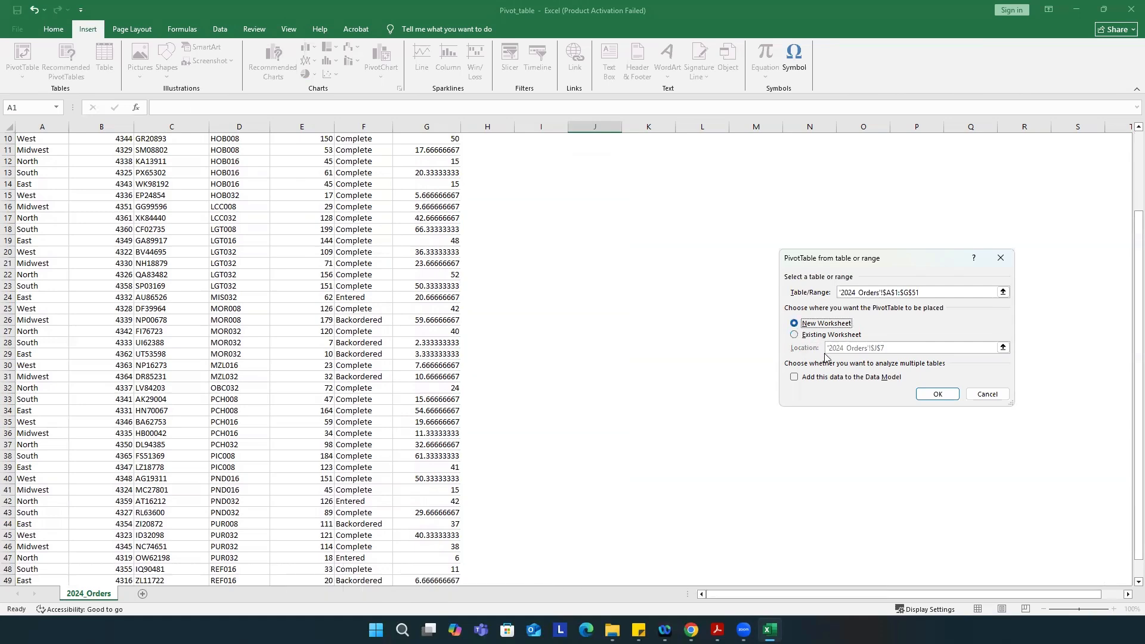
{"action": "left_click", "coordinate": [936, 395]}
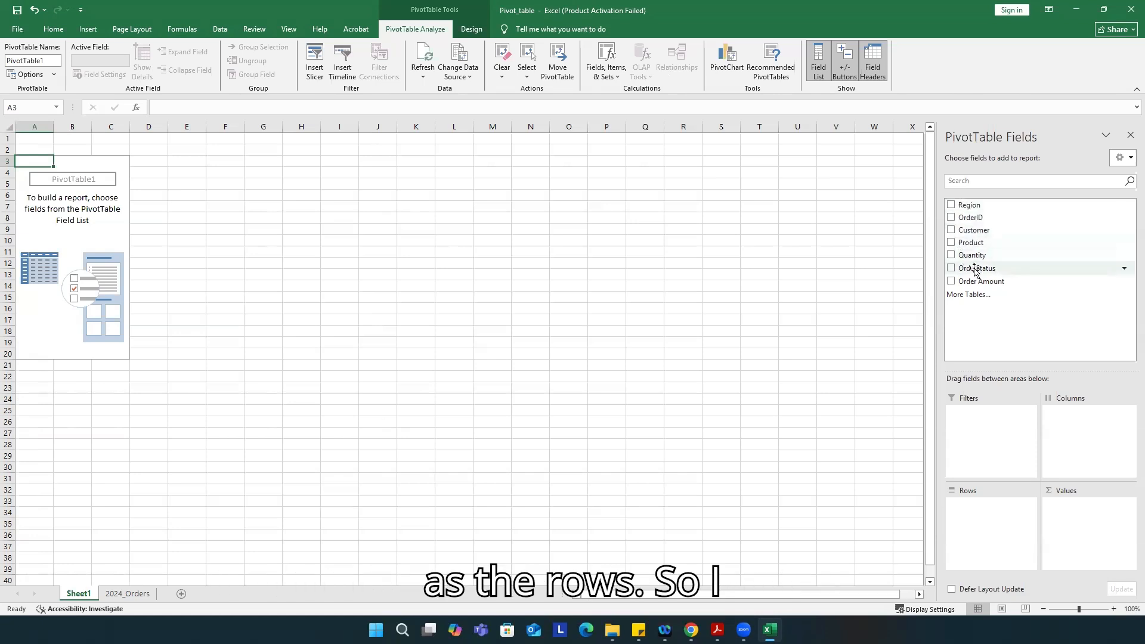
Step: Build the pivot layout with OrderStatus and Region as rows, and Quantity and Order Amount as values
{"action": "left_click_drag", "start_coordinate": [974, 268], "coordinate": [966, 511]}
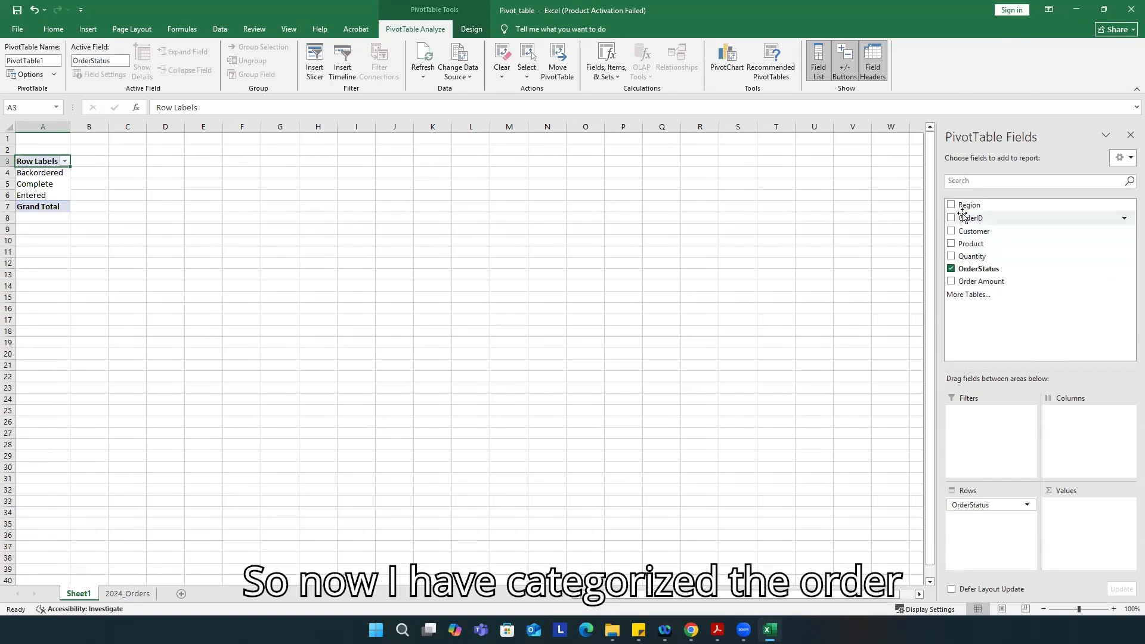
{"action": "left_click_drag", "start_coordinate": [953, 210], "coordinate": [966, 524]}
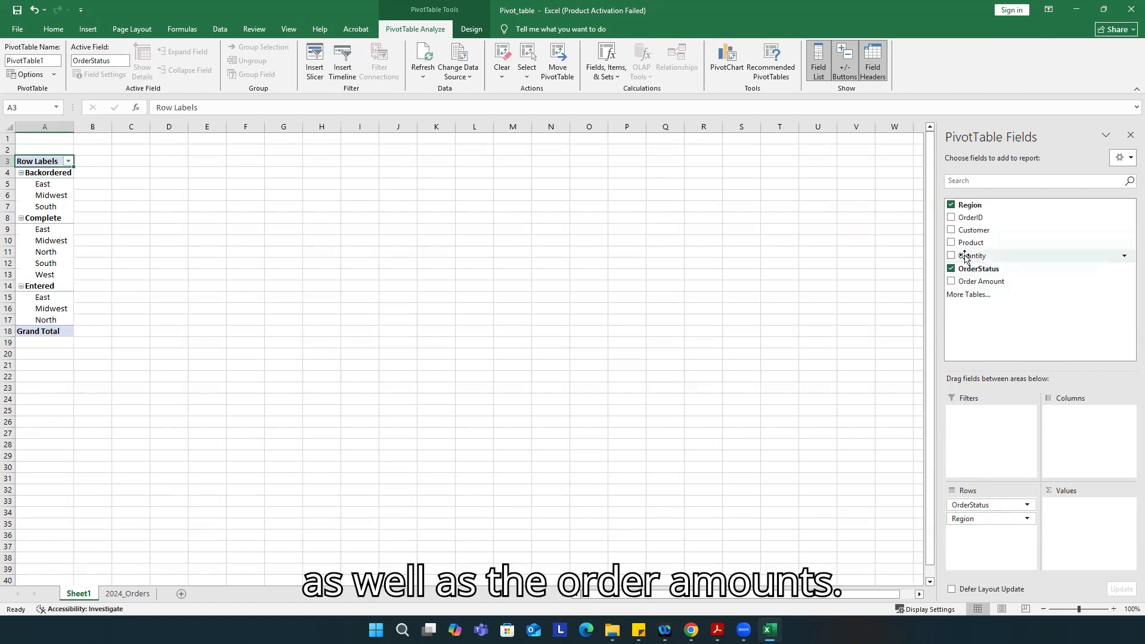
{"action": "left_click_drag", "start_coordinate": [972, 256], "coordinate": [1076, 541]}
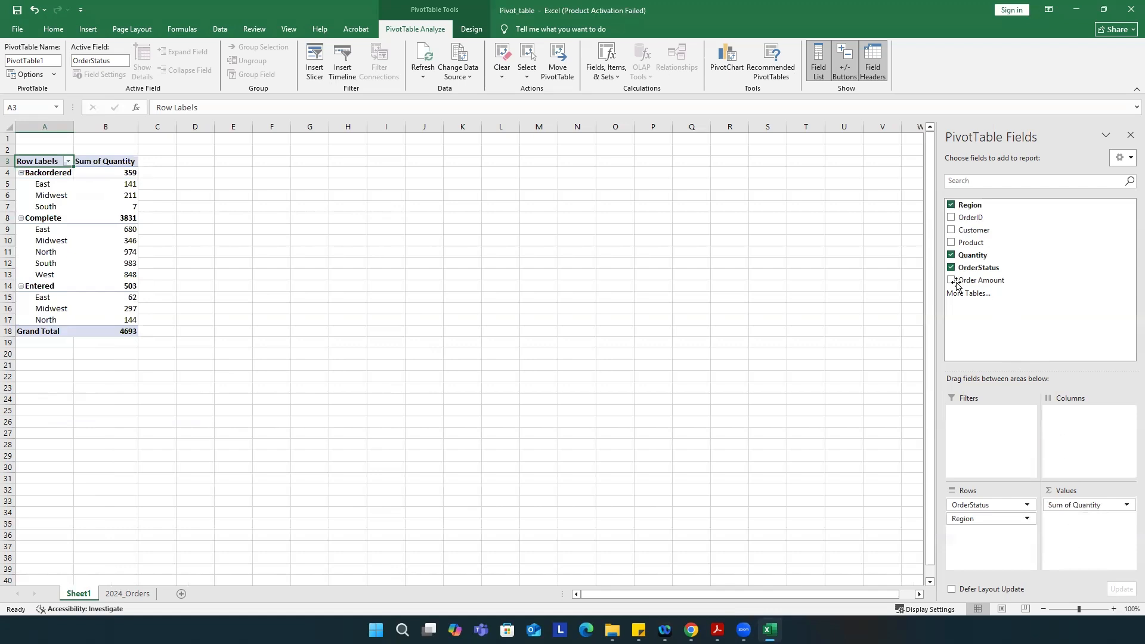
{"action": "left_click_drag", "start_coordinate": [968, 282], "coordinate": [1055, 519]}
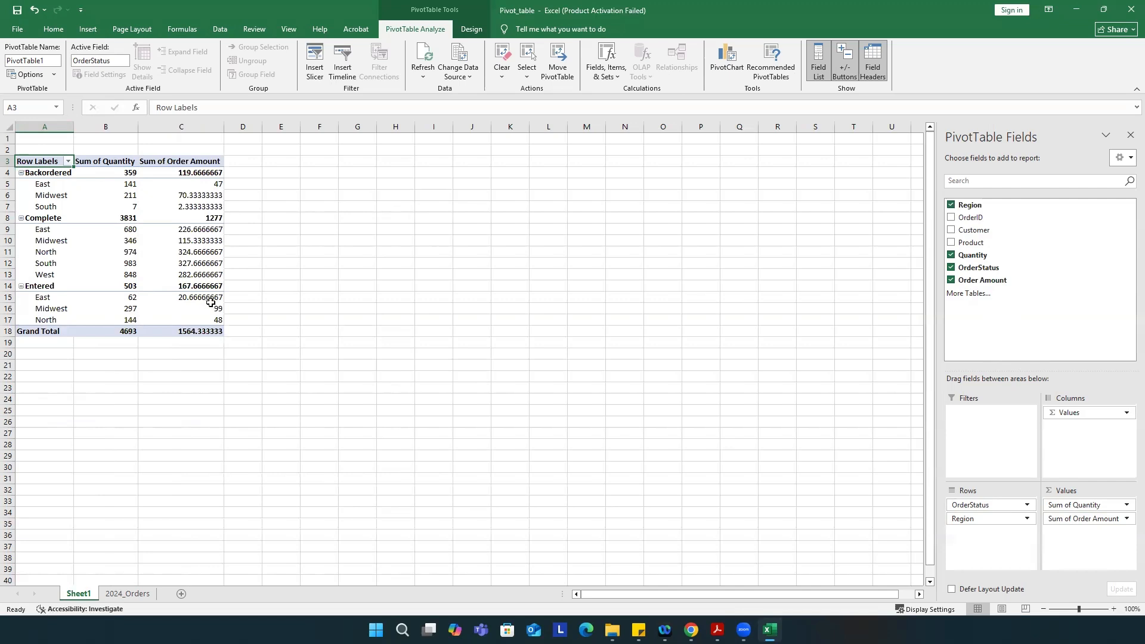
Step: Change the Order Amount value field to be summarized by Average
{"action": "mouse_move", "coordinate": [210, 303]}
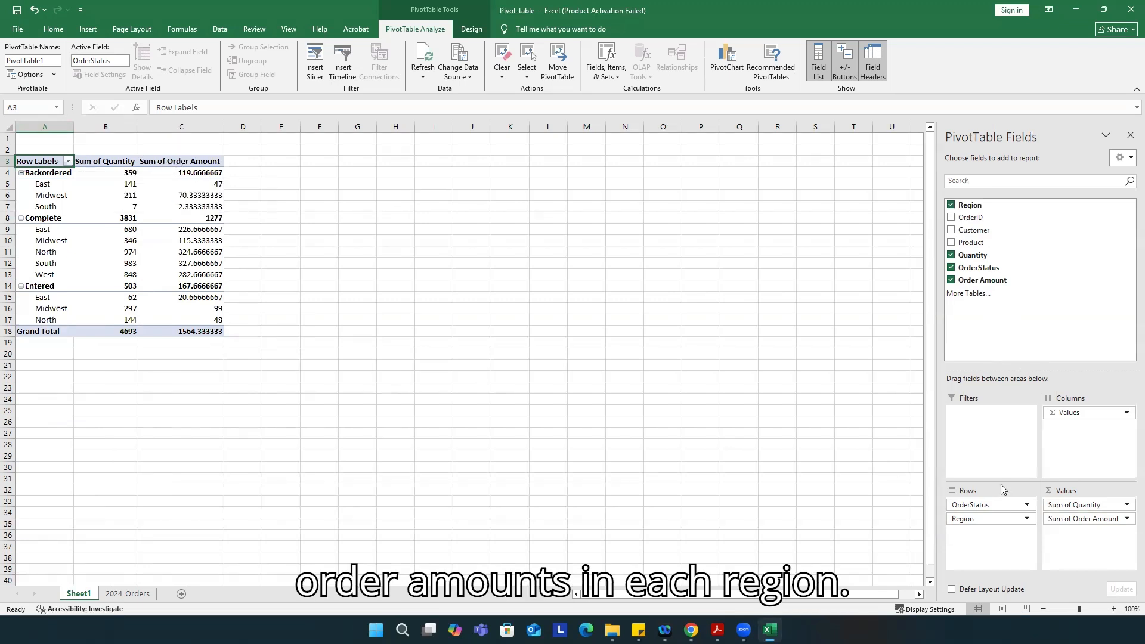
{"action": "left_click", "coordinate": [1127, 519]}
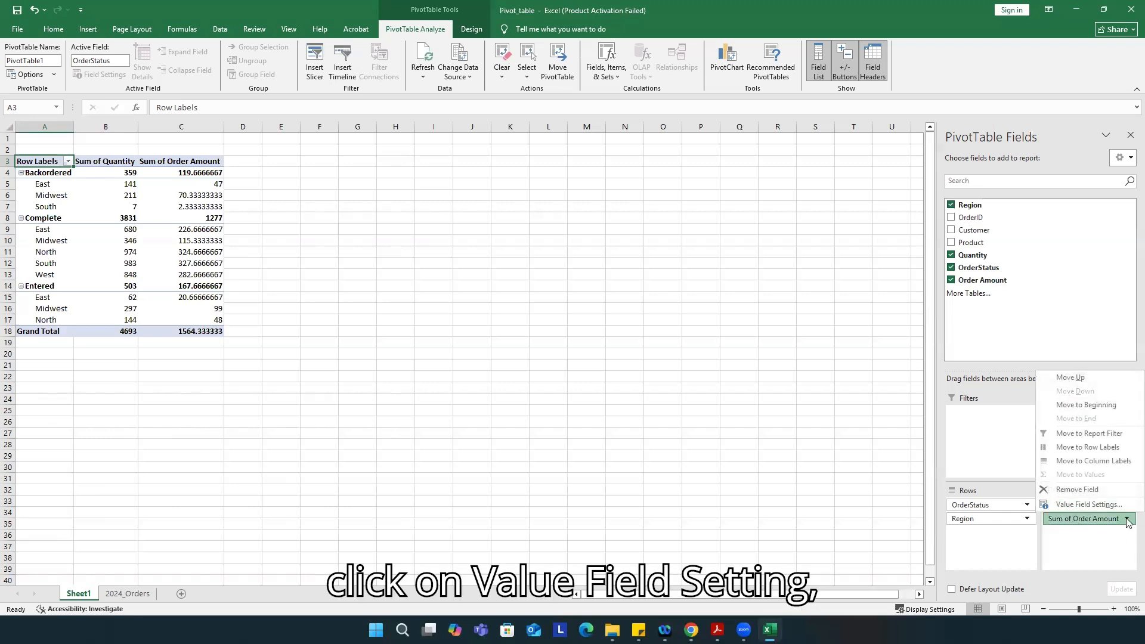
{"action": "left_click", "coordinate": [1064, 505]}
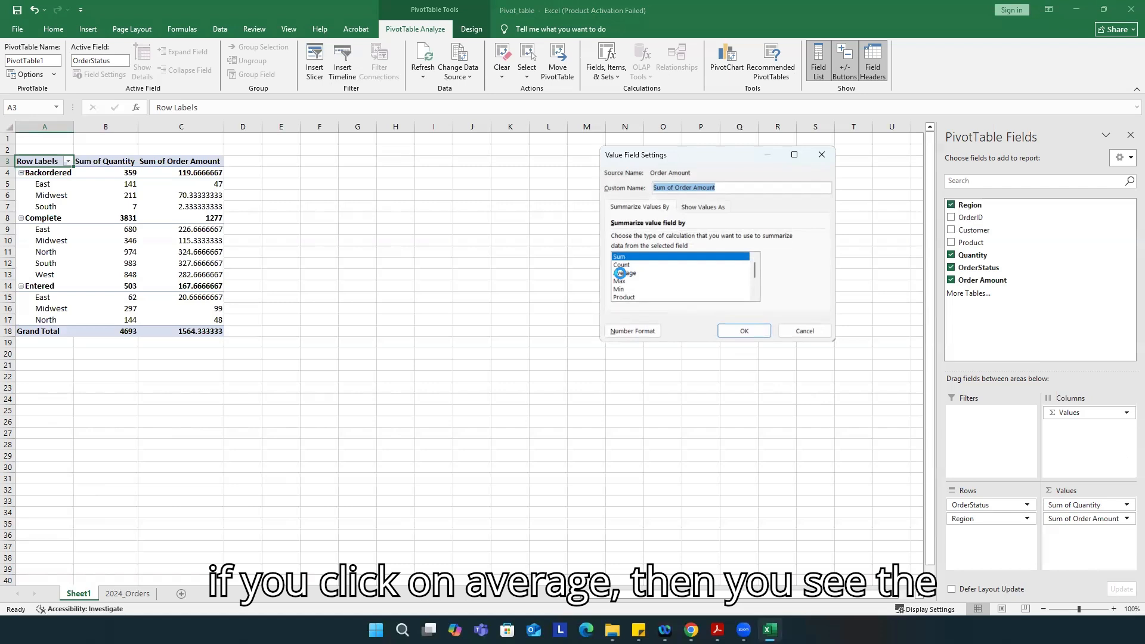
{"action": "left_click", "coordinate": [620, 273]}
{"action": "left_click", "coordinate": [739, 330]}
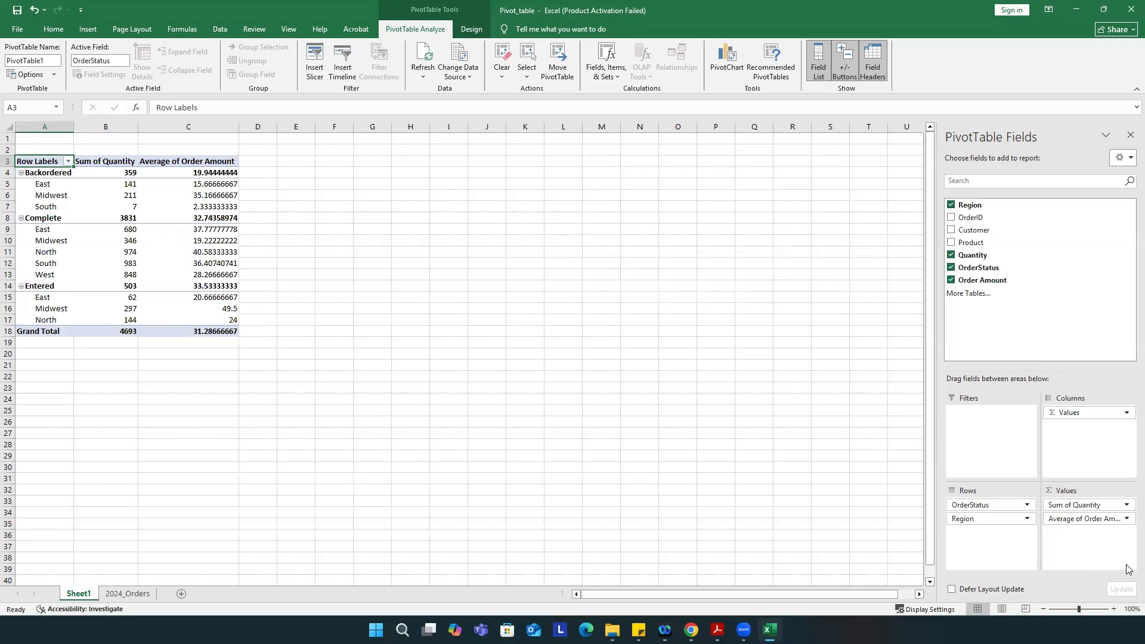
Step: Set the Order Amount value field back to being summarized by Sum
{"action": "left_click", "coordinate": [1126, 519]}
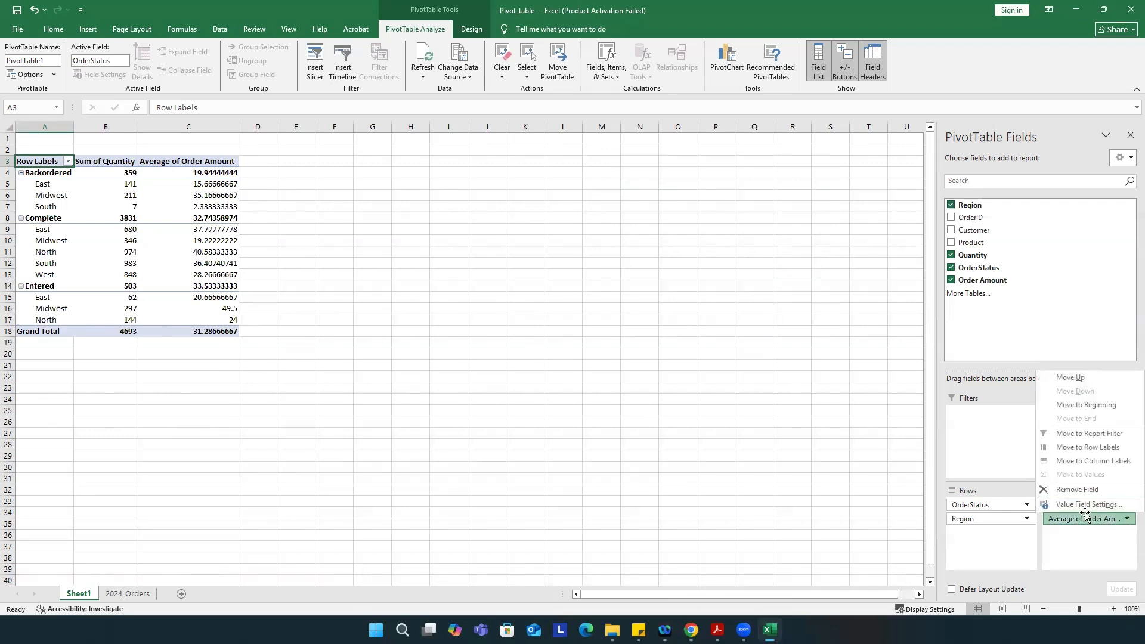
{"action": "left_click", "coordinate": [1088, 505]}
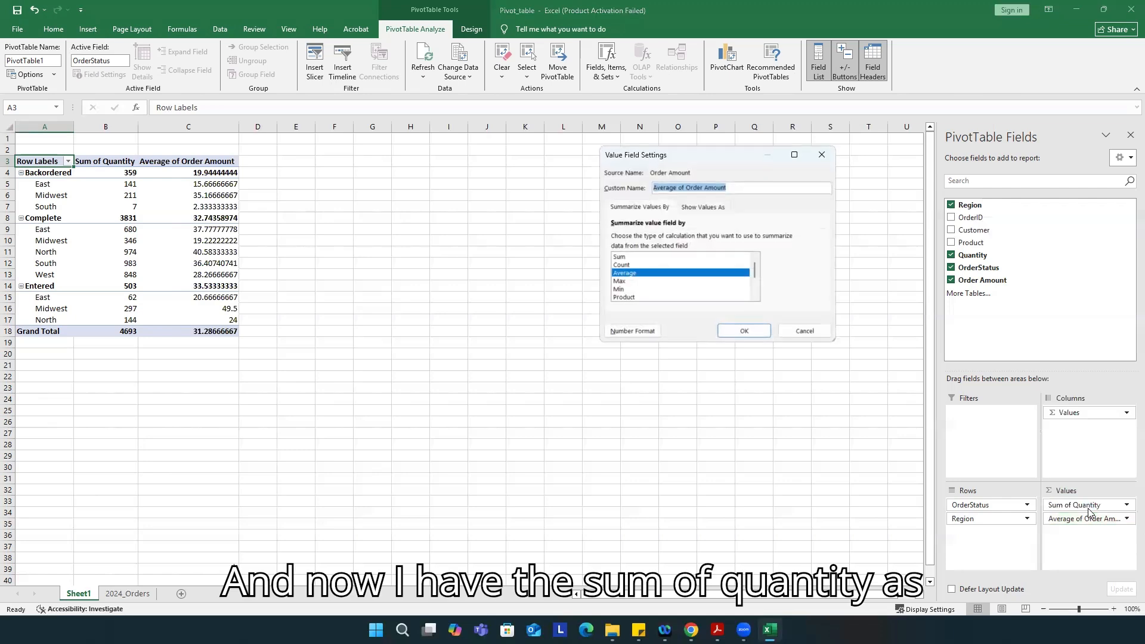
{"action": "left_click", "coordinate": [623, 258]}
{"action": "left_click", "coordinate": [743, 331]}
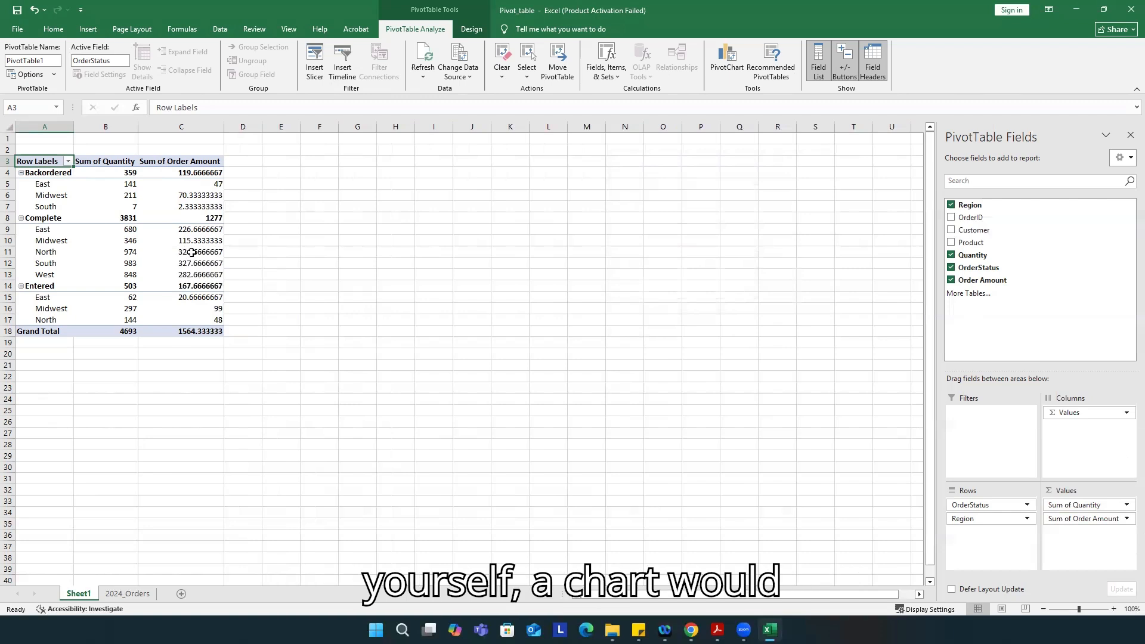
Step: Insert a clustered column PivotChart from the pivot table, enlarge it and move it up beside the table
{"action": "mouse_move", "coordinate": [192, 252]}
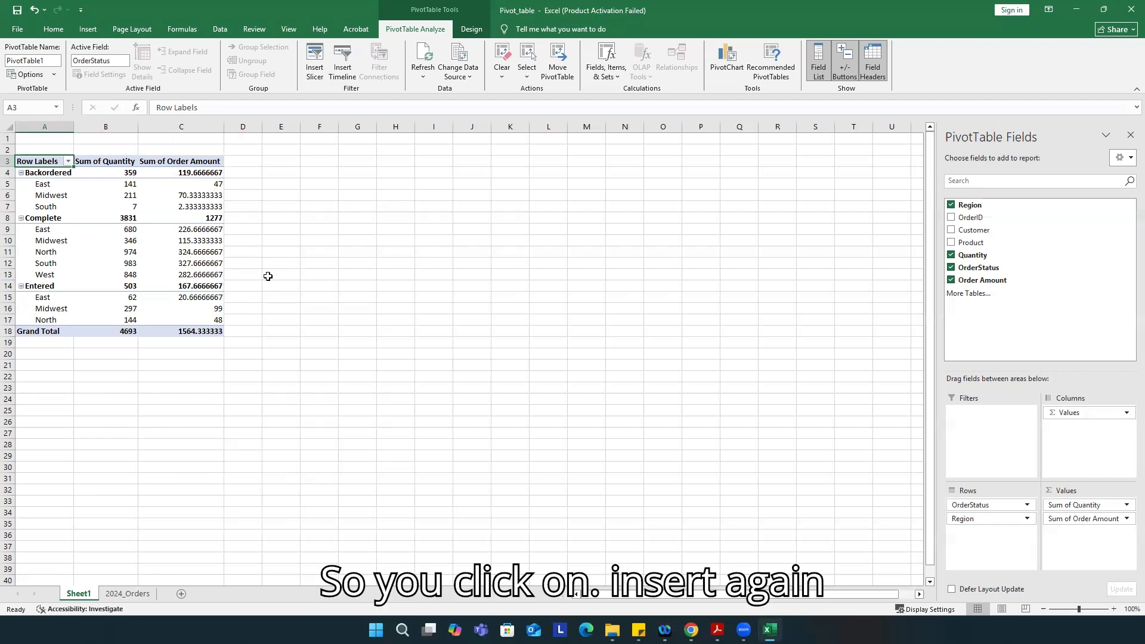
{"action": "left_click", "coordinate": [83, 33]}
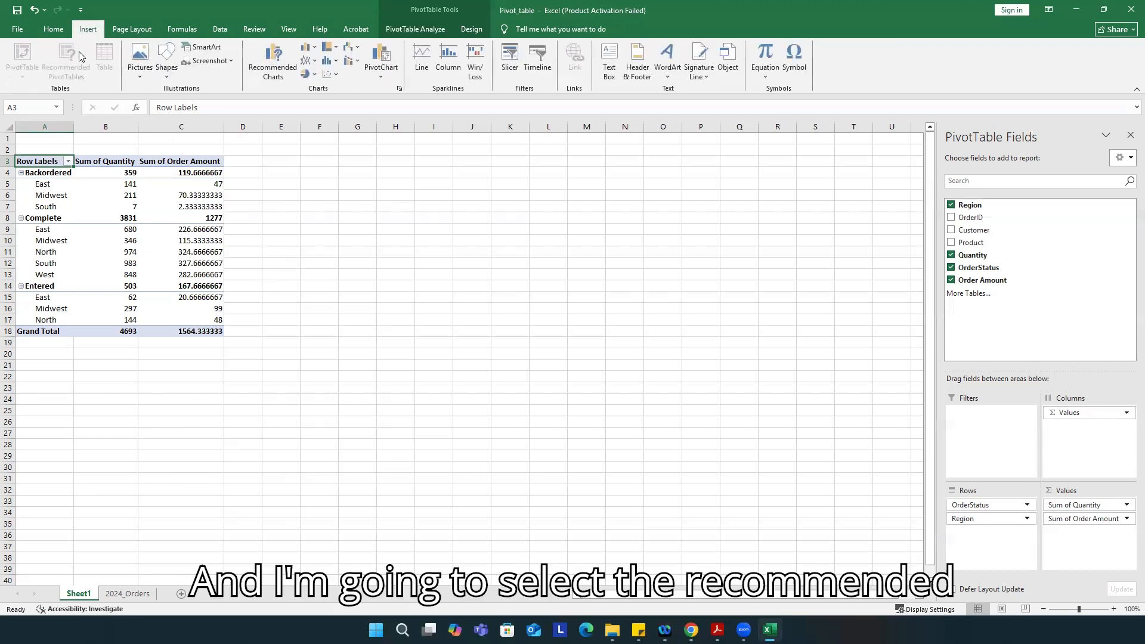
{"action": "left_click", "coordinate": [385, 56]}
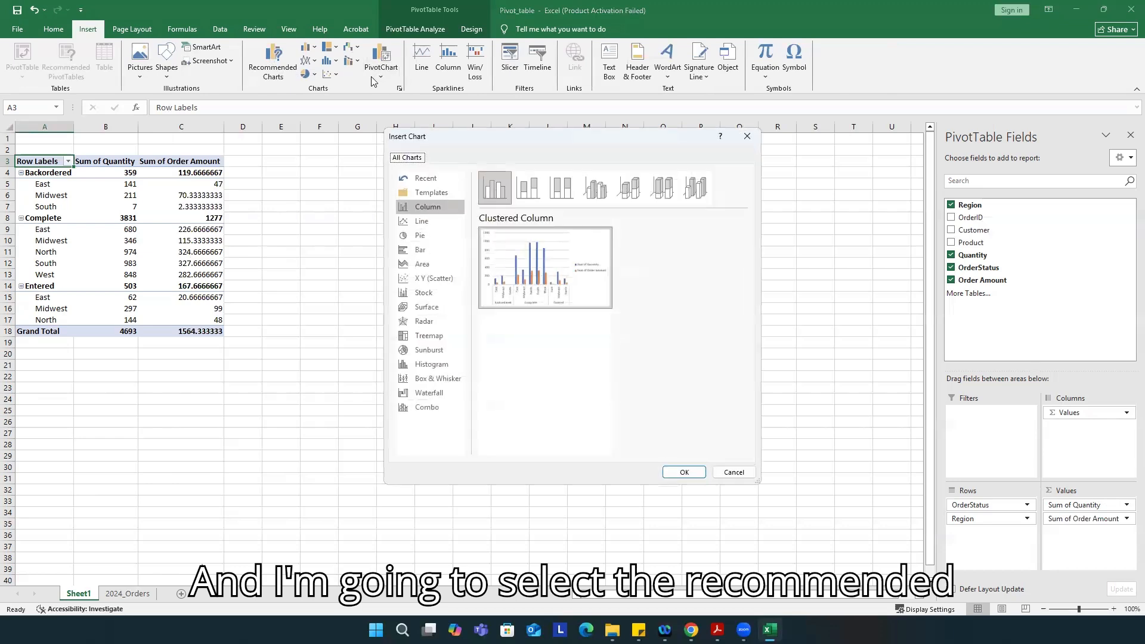
{"action": "mouse_move", "coordinate": [513, 267]}
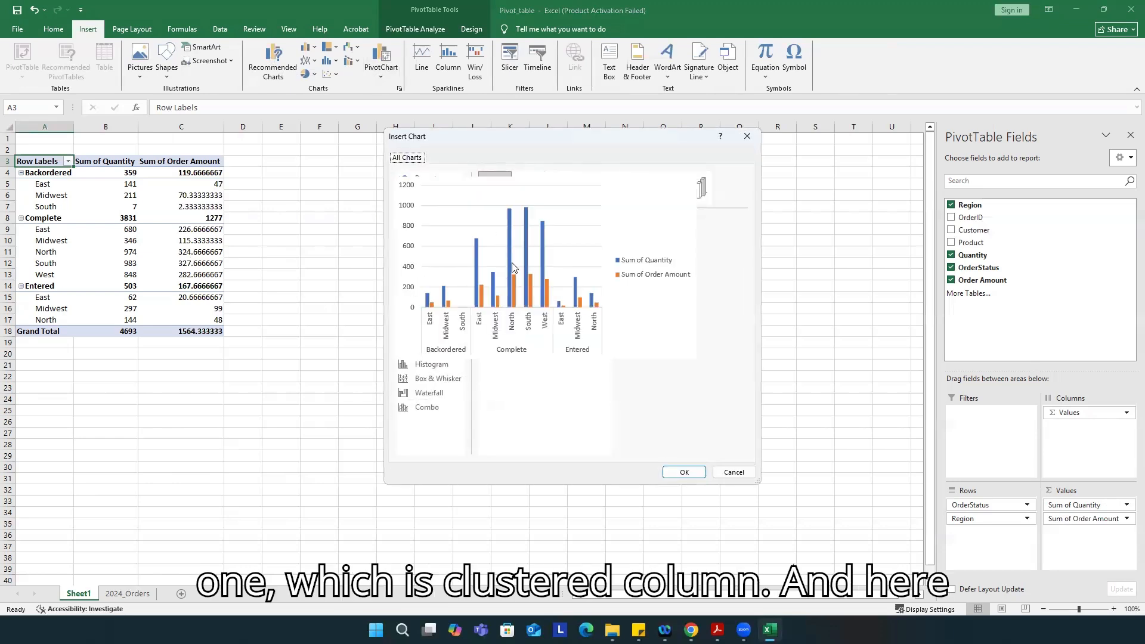
{"action": "left_click", "coordinate": [679, 472]}
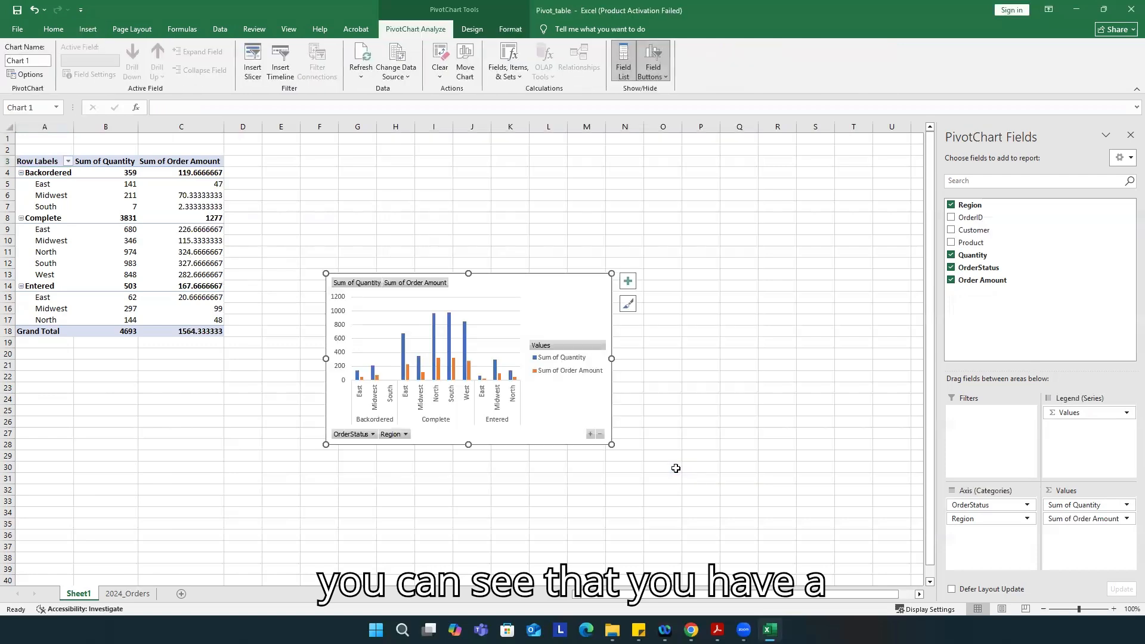
{"action": "left_click_drag", "start_coordinate": [610, 446], "coordinate": [703, 498]}
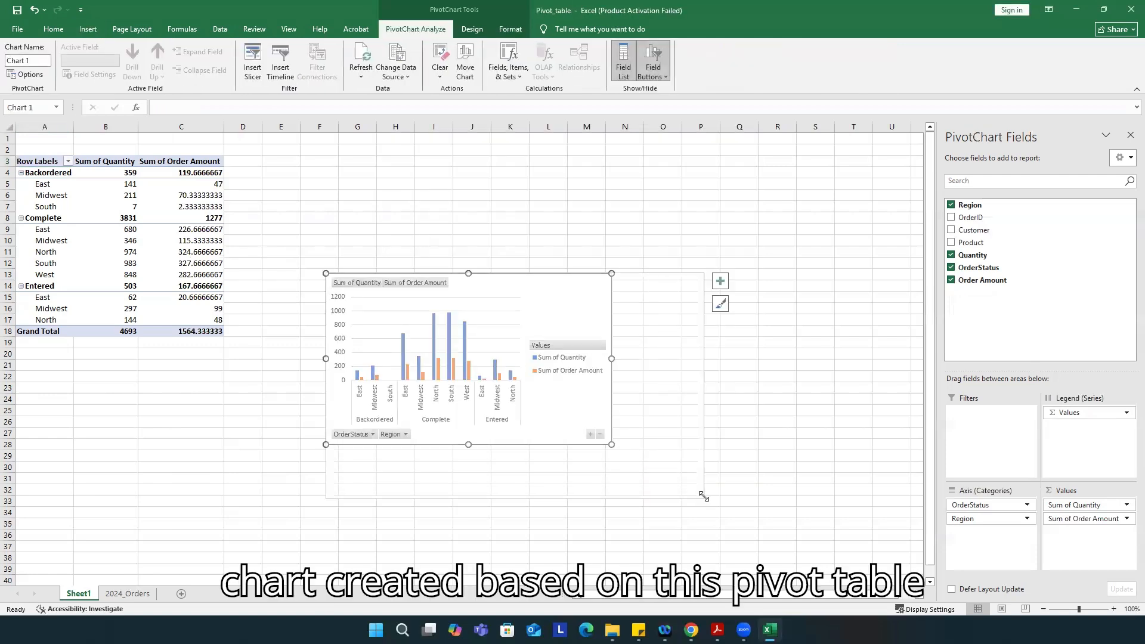
{"action": "left_click_drag", "start_coordinate": [586, 278], "coordinate": [594, 220]}
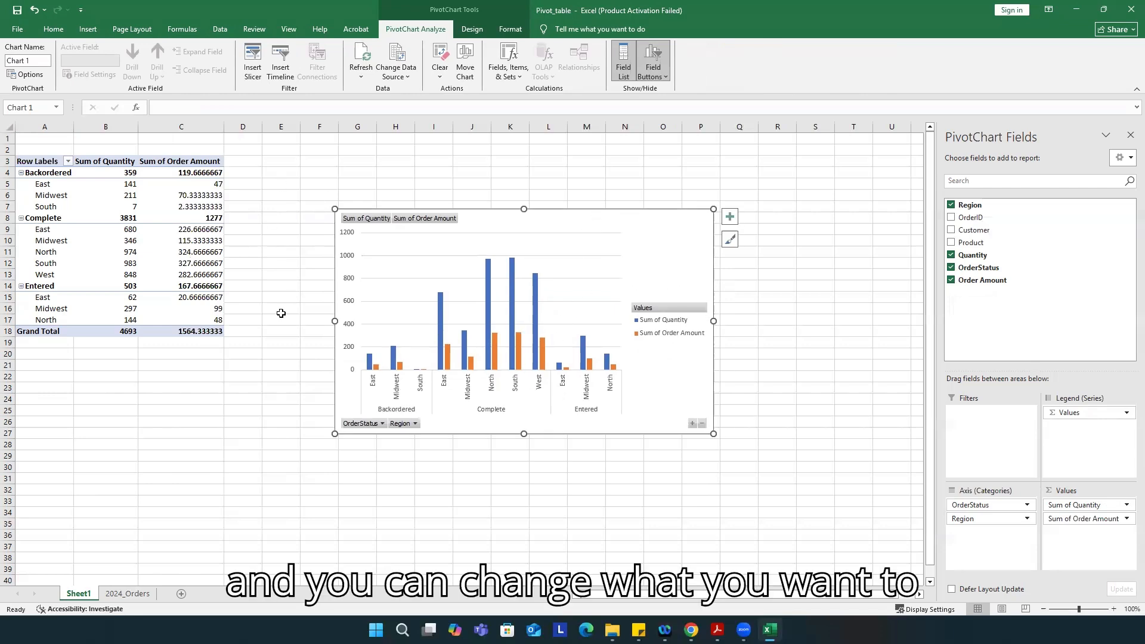
Step: Filter the PivotChart's OrderStatus field to show only Backordered orders
{"action": "left_click", "coordinate": [381, 423]}
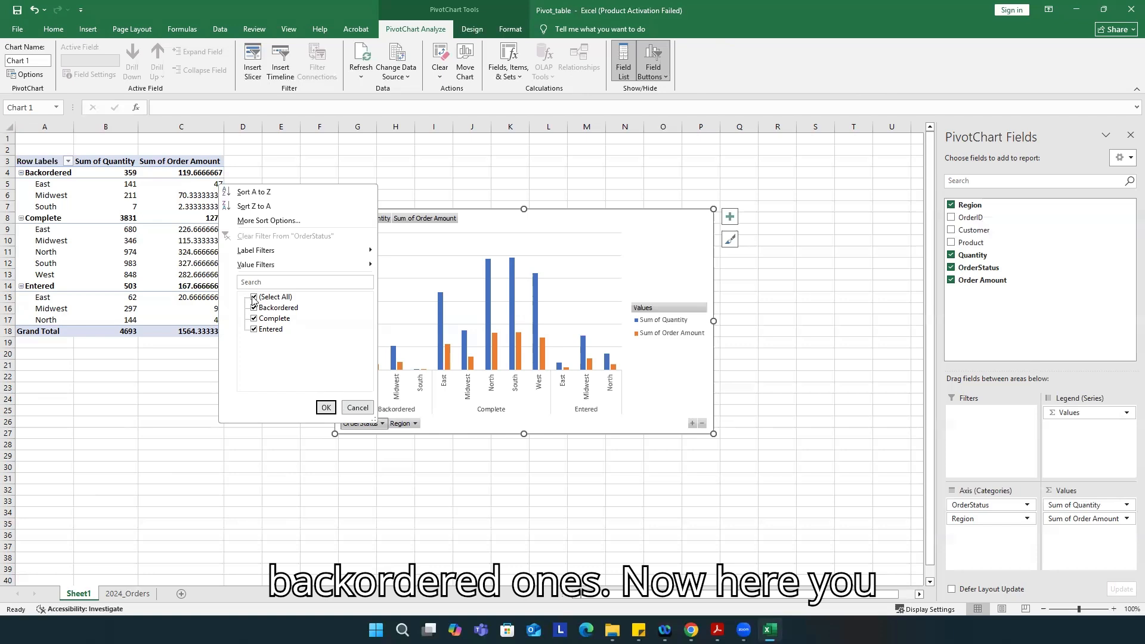
{"action": "left_click", "coordinate": [254, 298]}
{"action": "left_click", "coordinate": [254, 308]}
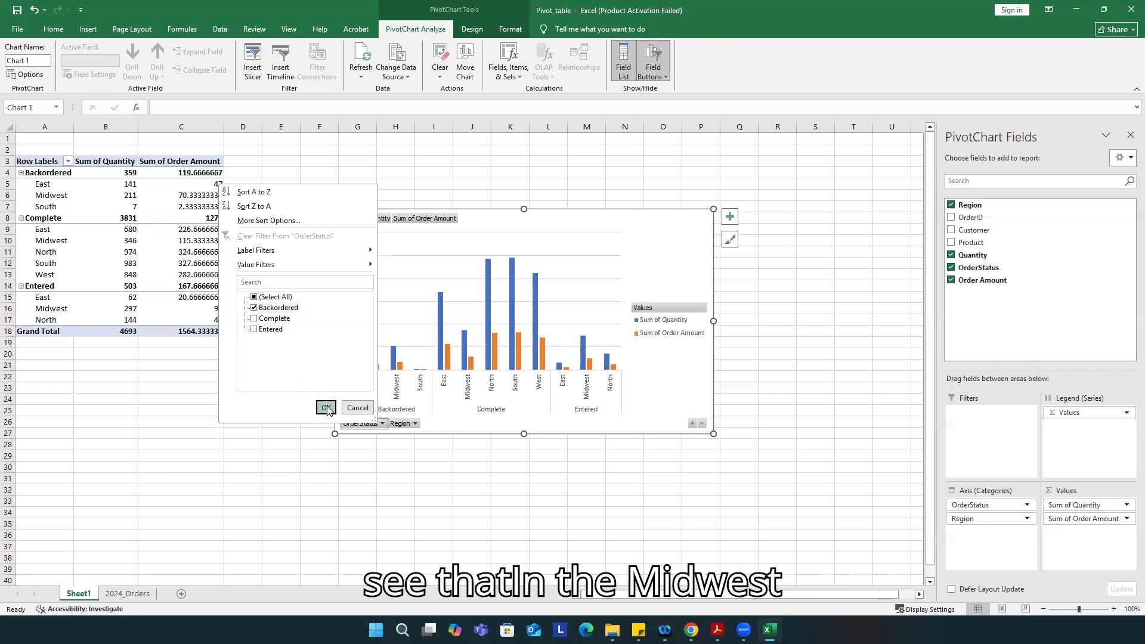
{"action": "left_click", "coordinate": [326, 407]}
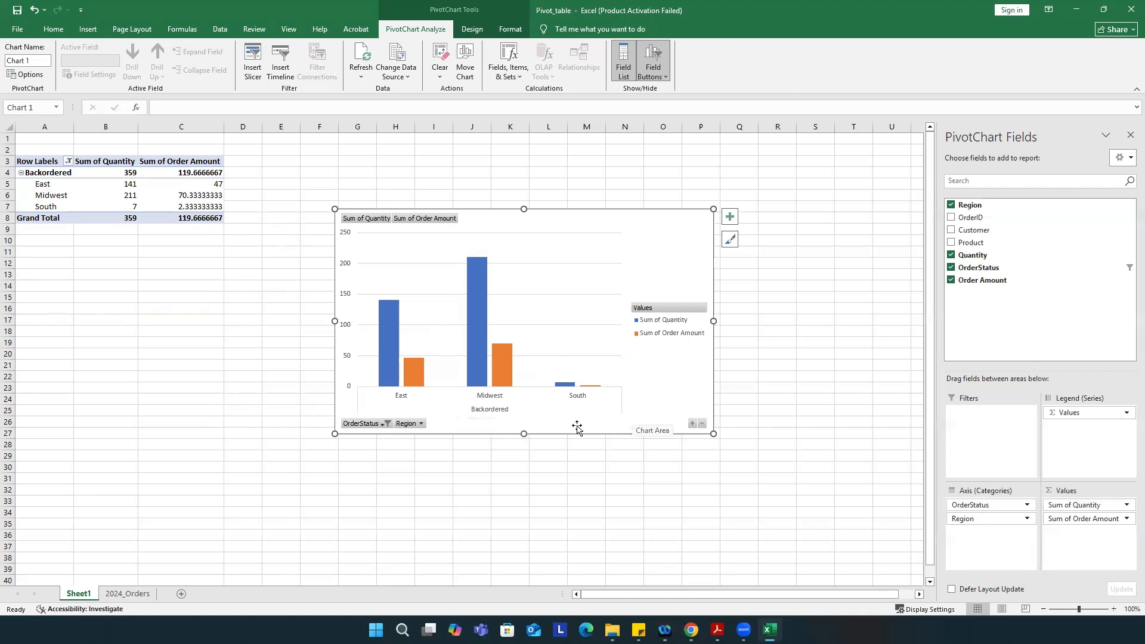
Step: Filter the PivotChart's Region field to only East and North
{"action": "left_click", "coordinate": [421, 424]}
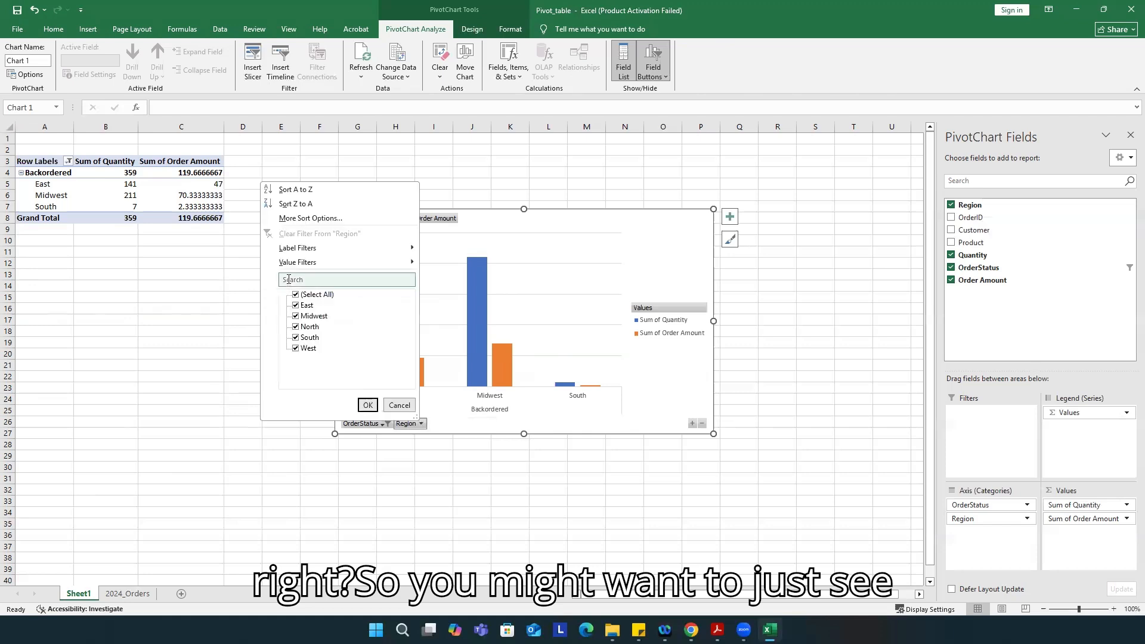
{"action": "left_click", "coordinate": [301, 297]}
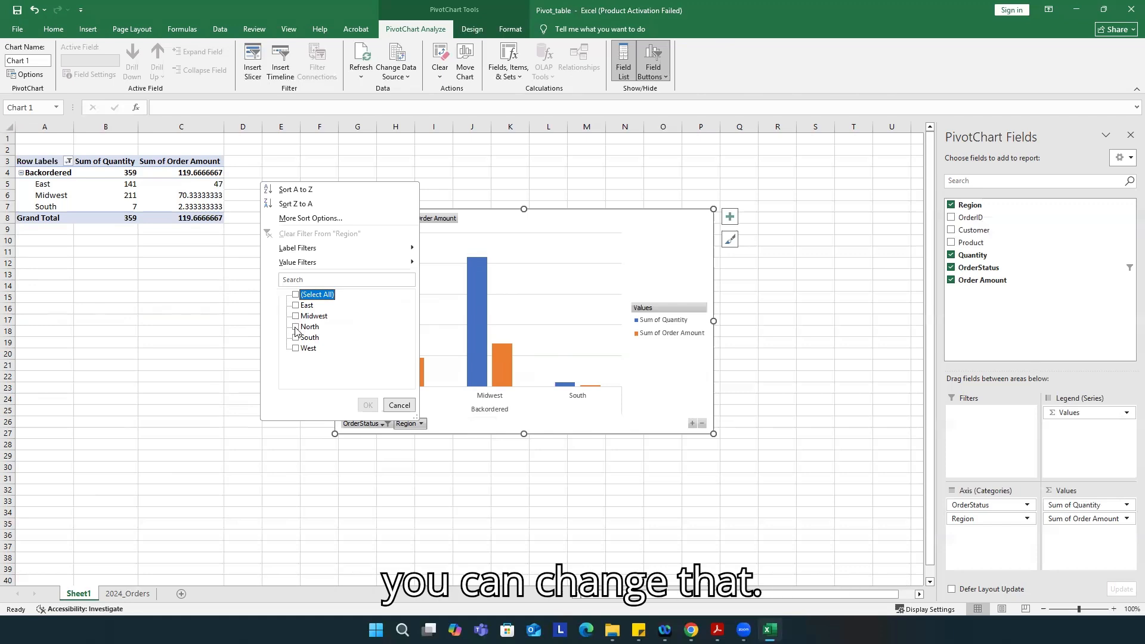
{"action": "left_click", "coordinate": [295, 326]}
{"action": "left_click", "coordinate": [296, 305]}
{"action": "left_click", "coordinate": [296, 327]}
{"action": "left_click", "coordinate": [367, 405]}
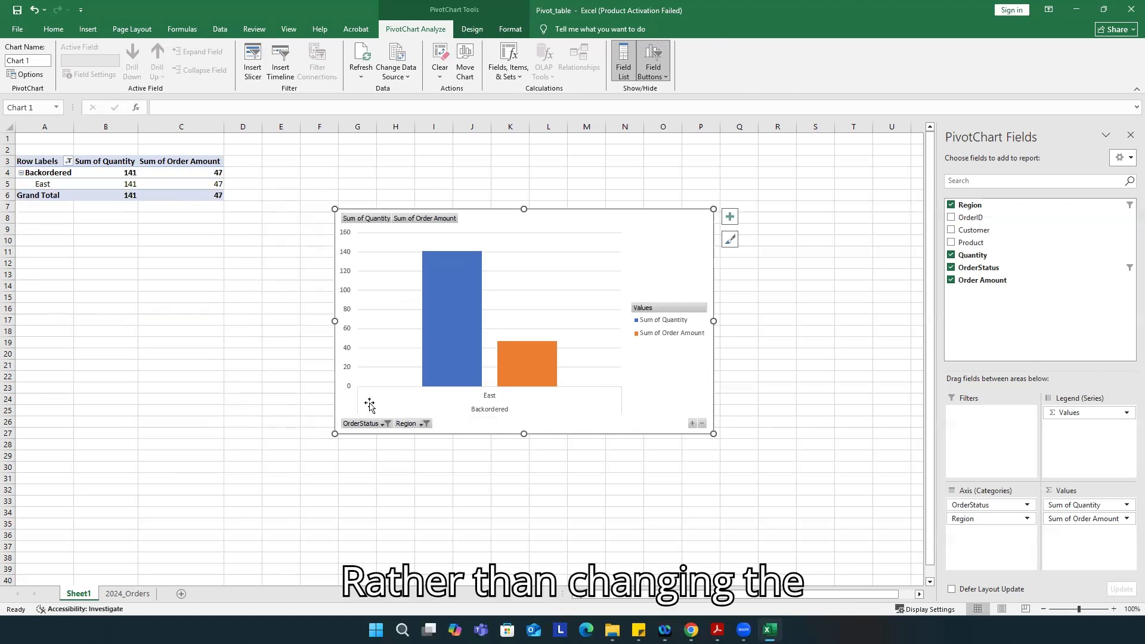
Step: Move the PivotChart closer to the table, then insert a Region slicer and place it on the far side of the chart
{"action": "left_click_drag", "start_coordinate": [574, 224], "coordinate": [518, 216]}
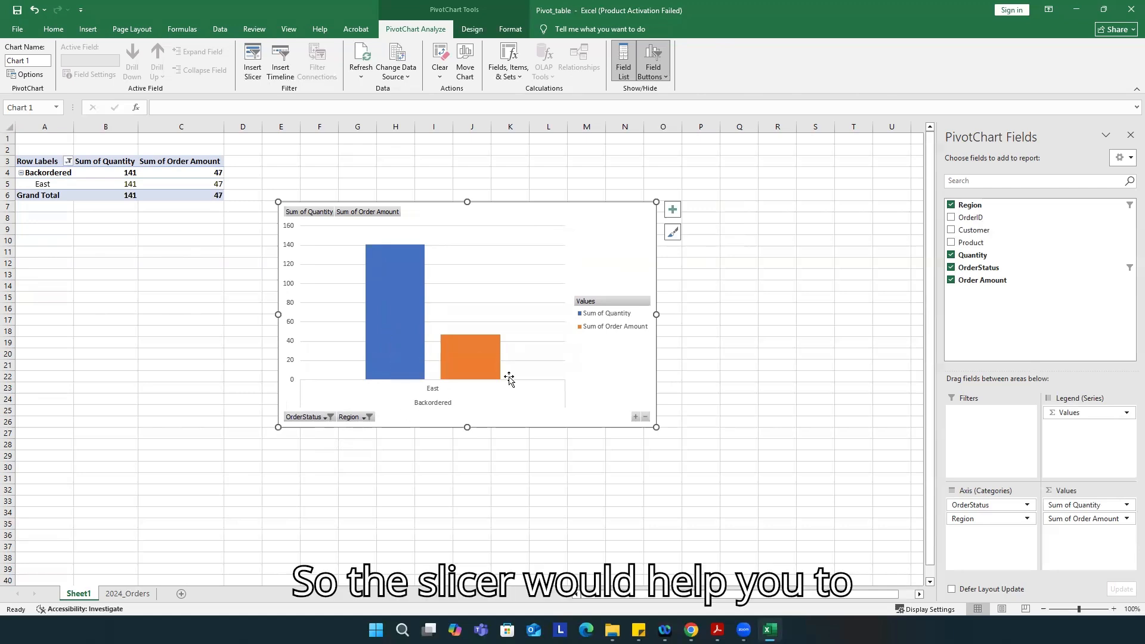
{"action": "left_click", "coordinate": [251, 59]}
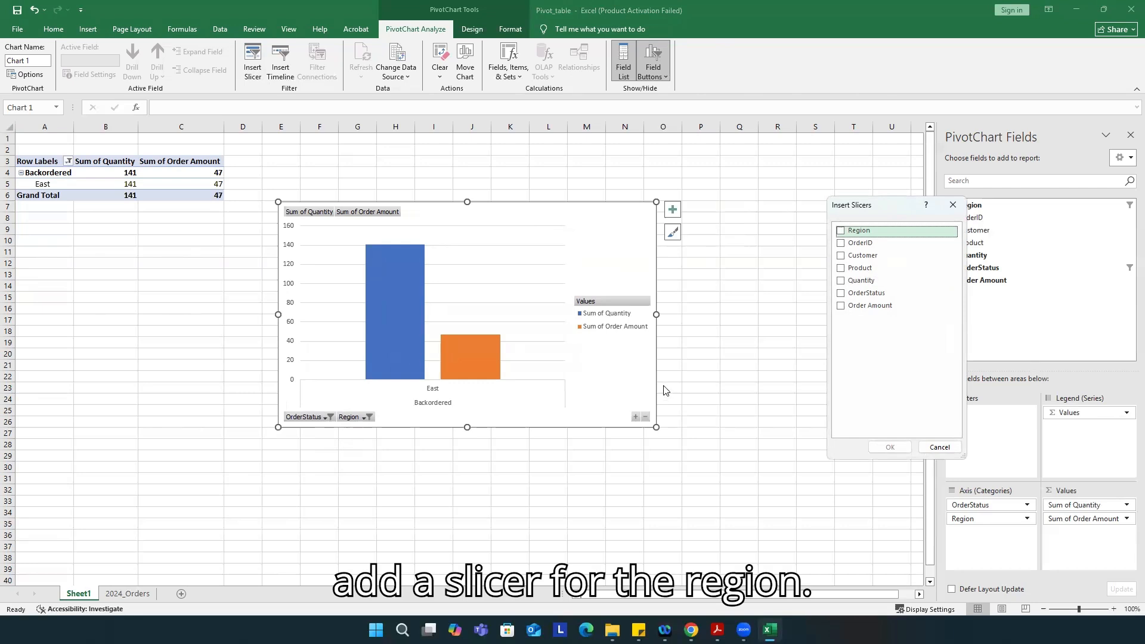
{"action": "left_click", "coordinate": [841, 232]}
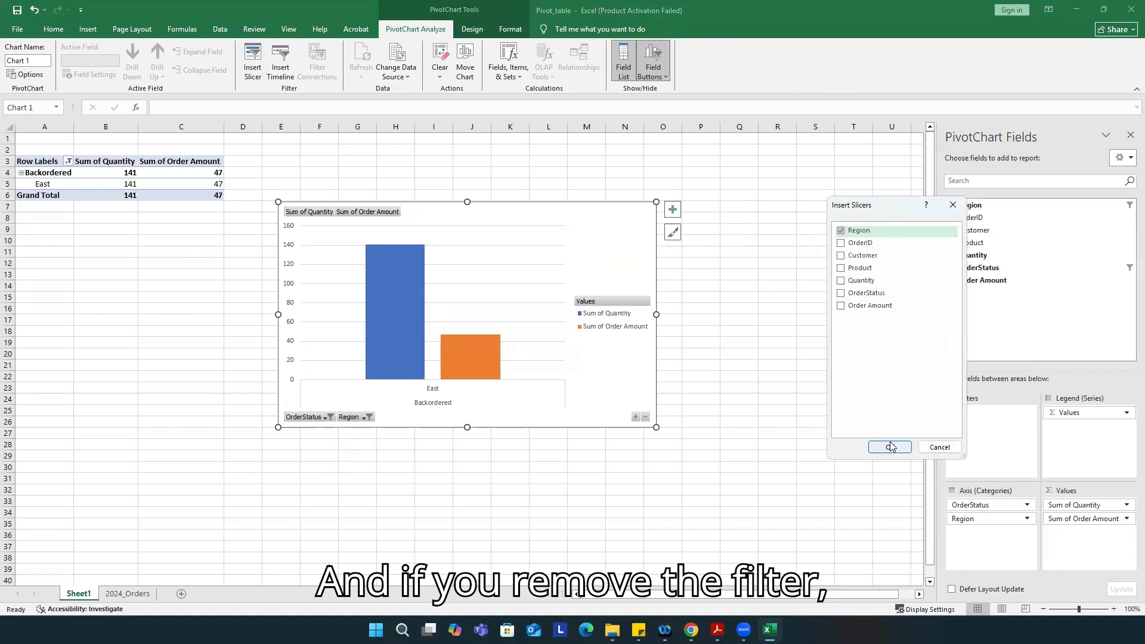
{"action": "left_click", "coordinate": [890, 446]}
{"action": "left_click_drag", "start_coordinate": [484, 292], "coordinate": [791, 305]}
Step: Clear the OrderStatus and Region filters from the PivotChart
{"action": "left_click", "coordinate": [330, 417]}
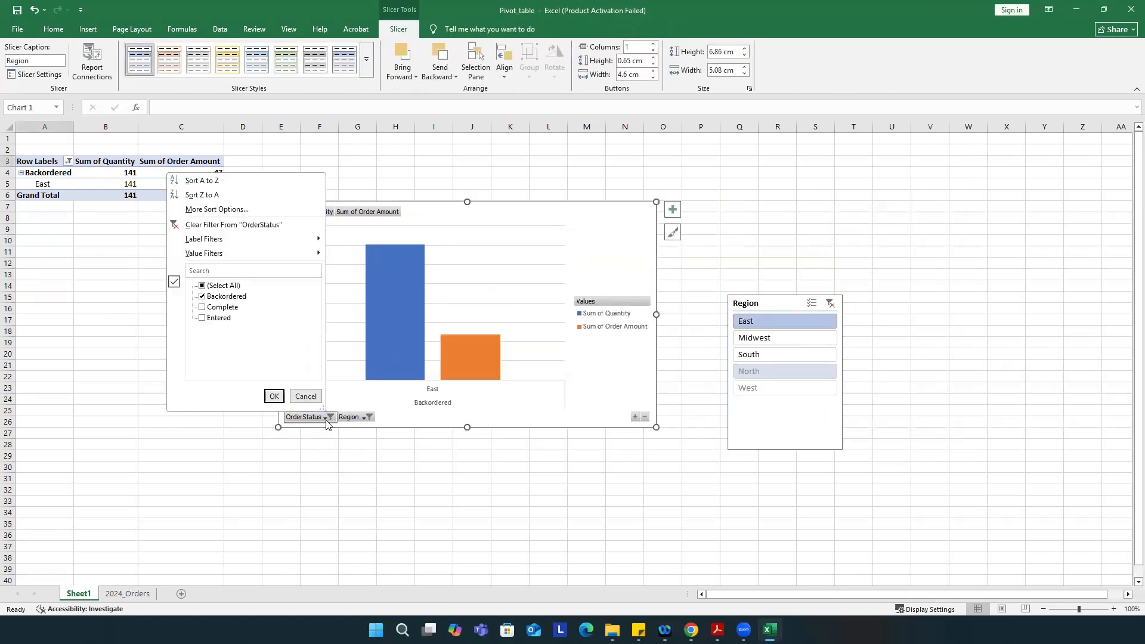
{"action": "left_click", "coordinate": [197, 225]}
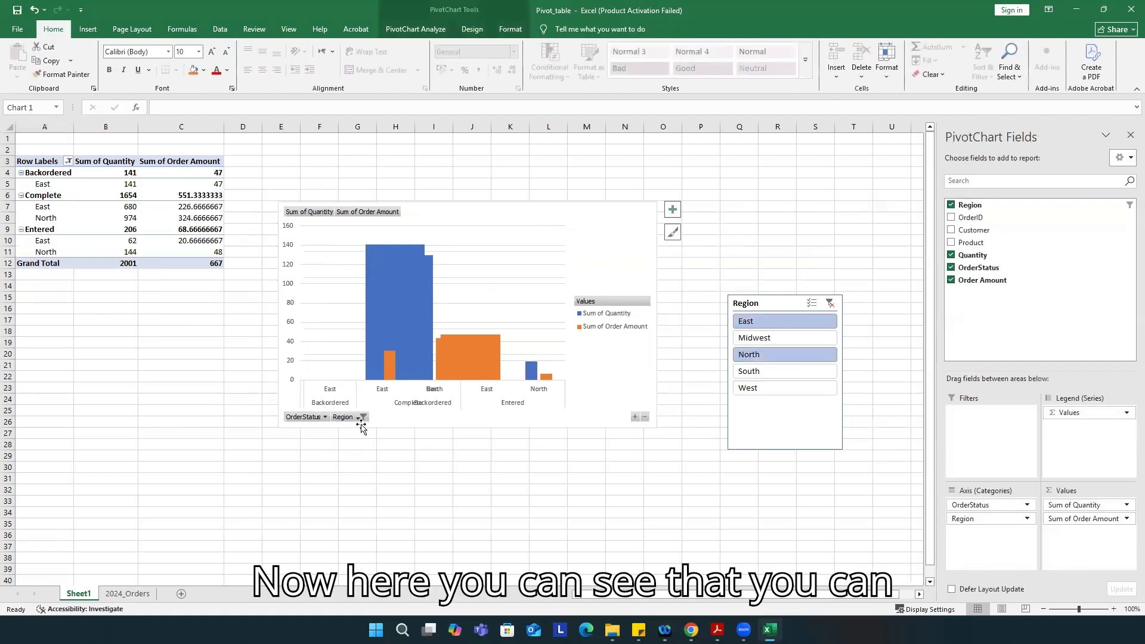
{"action": "left_click", "coordinate": [361, 417]}
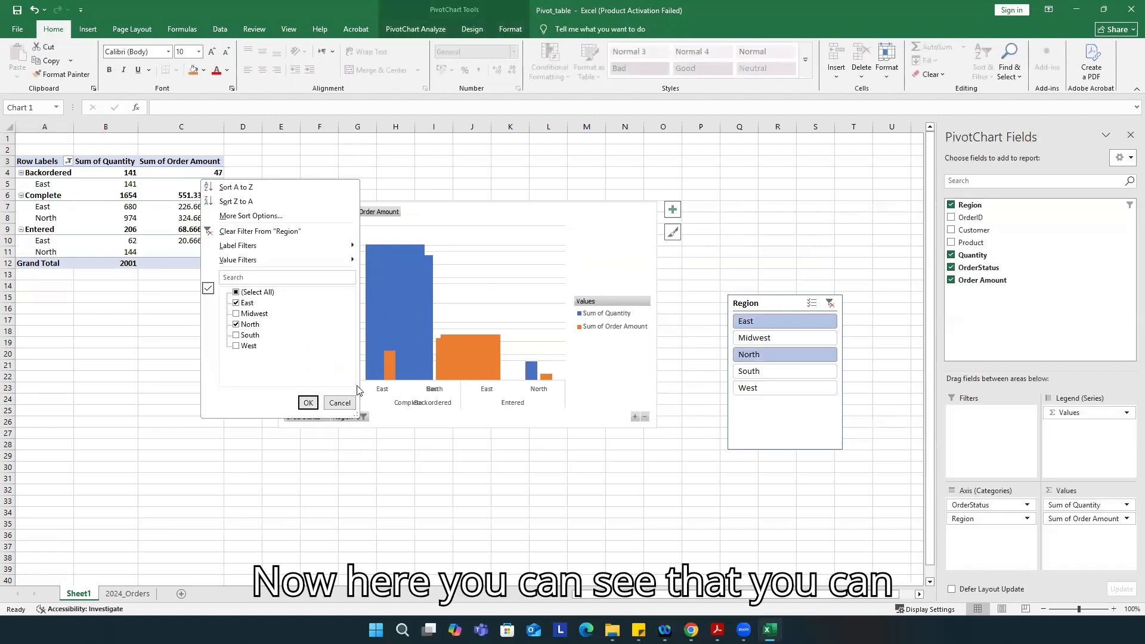
{"action": "left_click", "coordinate": [223, 234]}
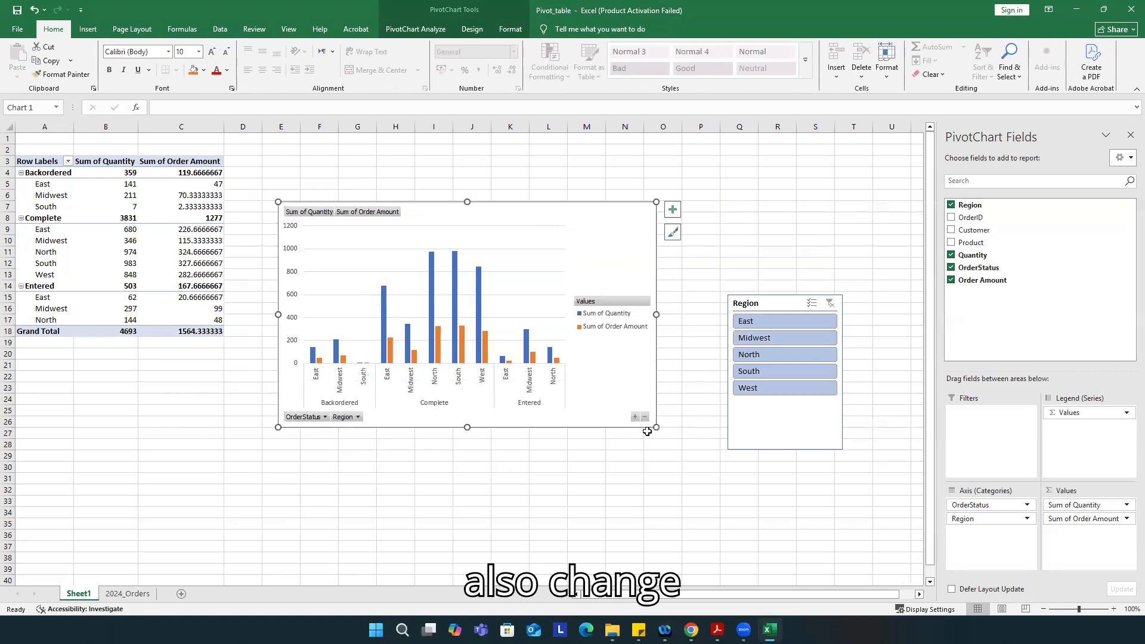
Step: Enlarge the PivotChart slightly and filter it with the Region slicer, first to Midwest and then to South
{"action": "left_click_drag", "start_coordinate": [655, 427], "coordinate": [685, 456]}
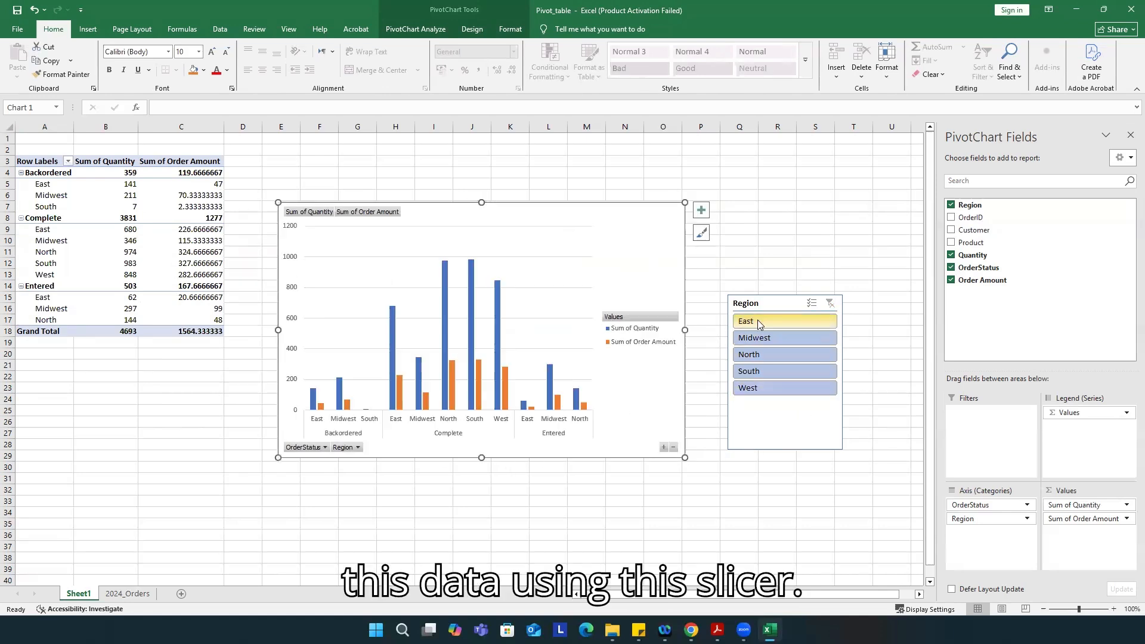
{"action": "left_click", "coordinate": [763, 336]}
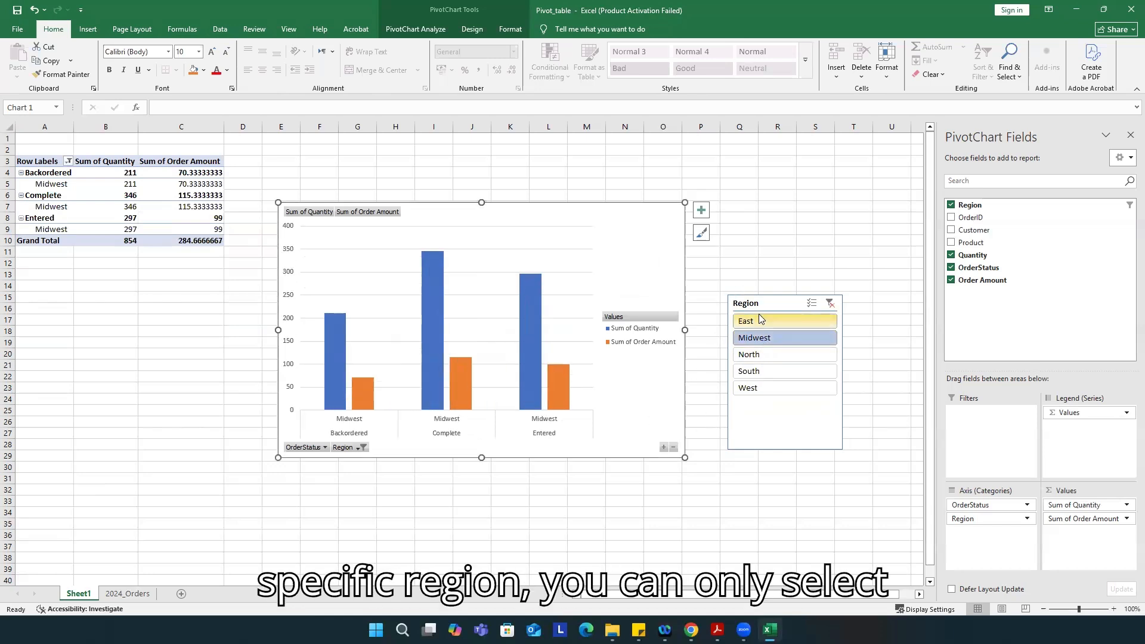
{"action": "left_click", "coordinate": [760, 372]}
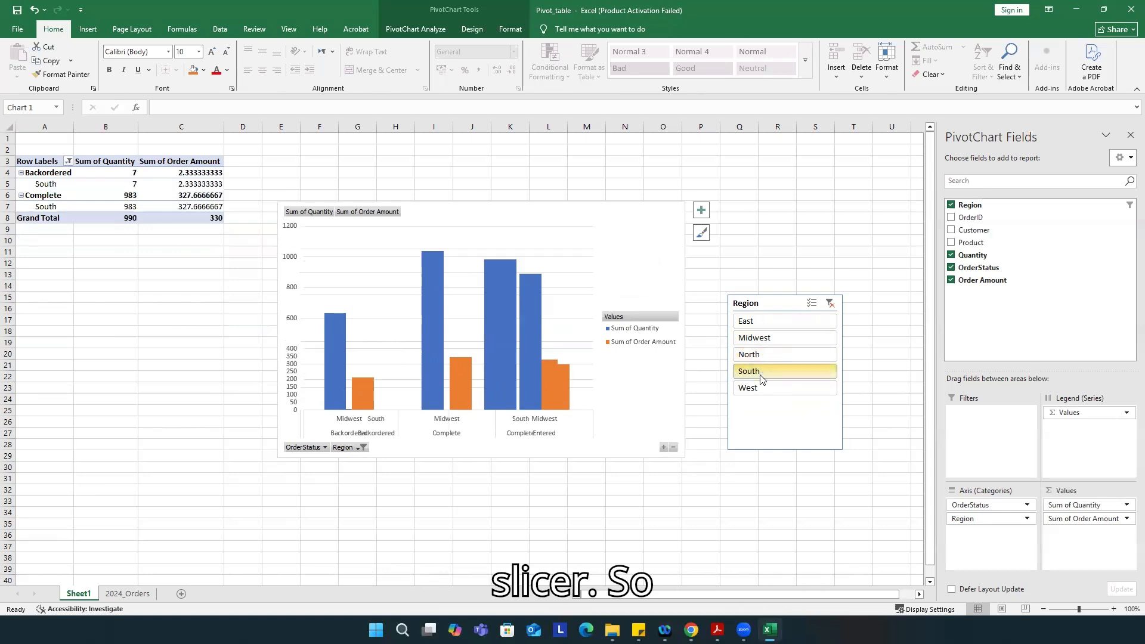